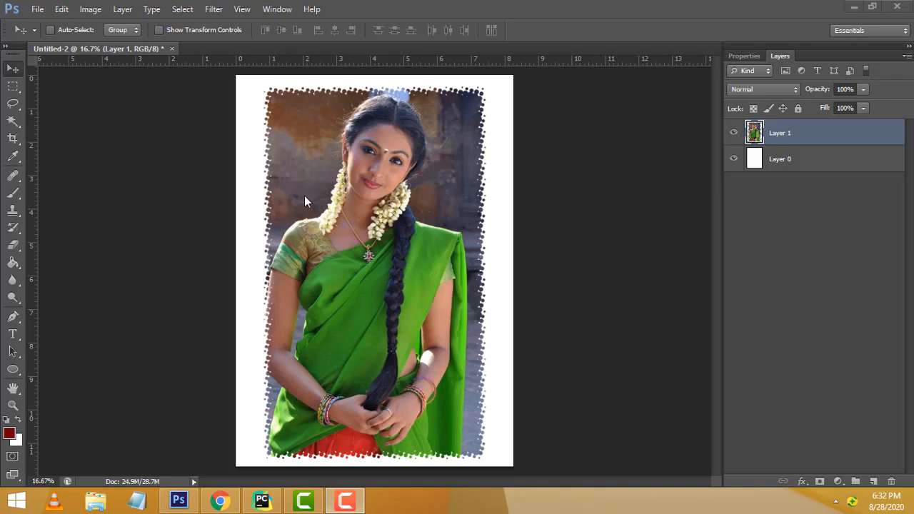
Switch to Chrome and copy the previewed image of the woman in the green sari from the image search results.
left_click(219, 500)
left_click(680, 225)
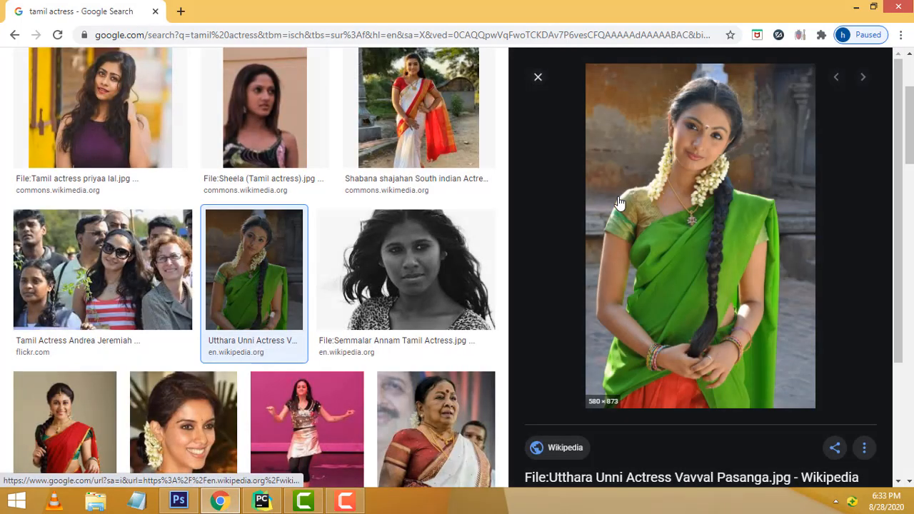
right_click(688, 173)
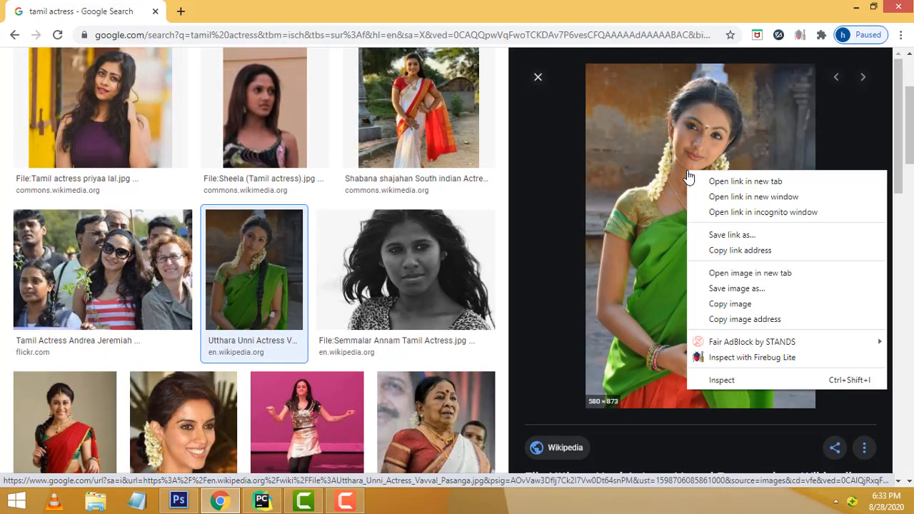
left_click(733, 303)
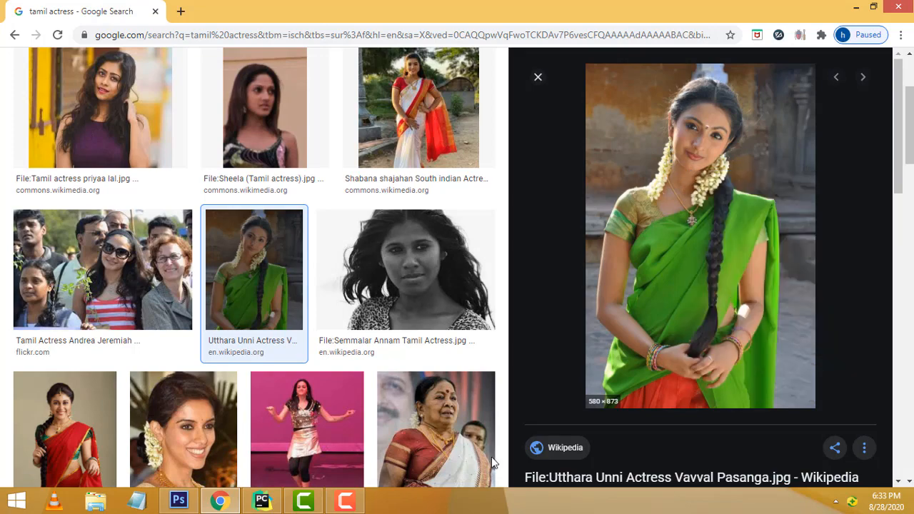
Back in Photoshop, create a new 580 × 873 pixel document at 72 pixels/inch from the Clipboard preset and paste the copied photo.
left_click(178, 503)
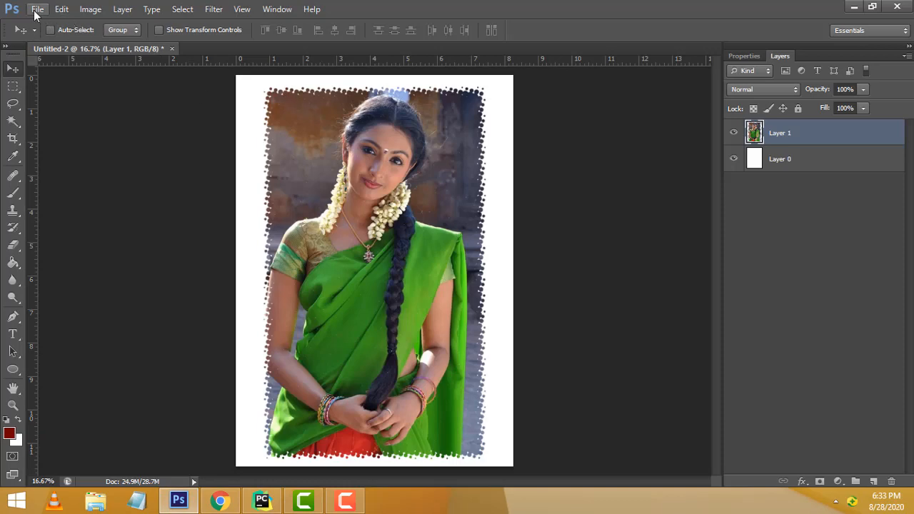
left_click(35, 9)
left_click(41, 25)
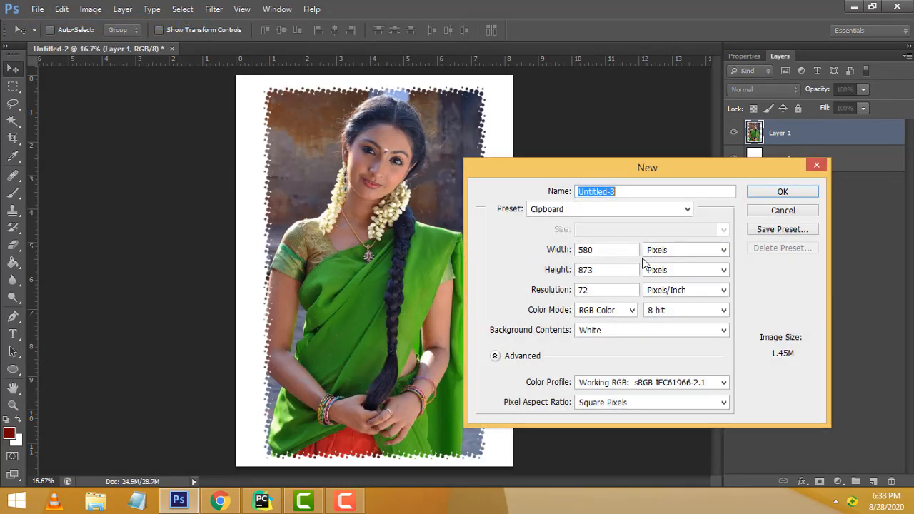
left_click(219, 501)
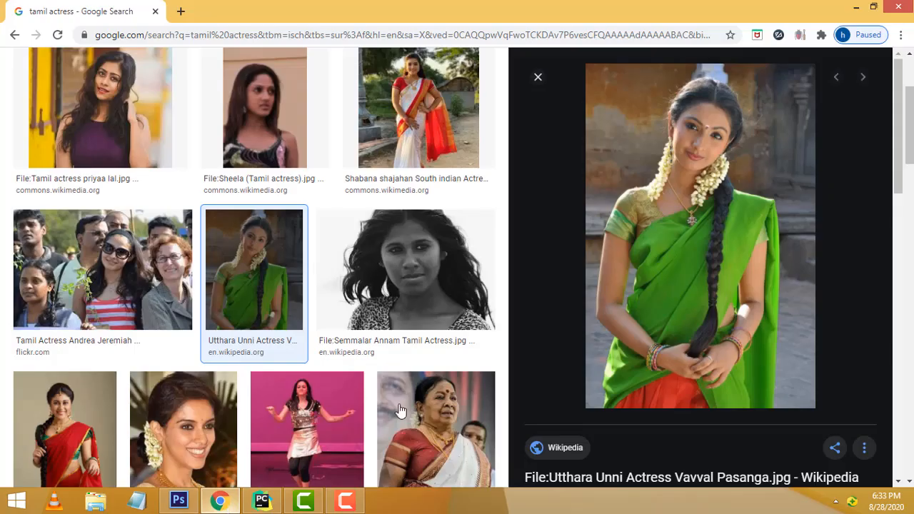
left_click(178, 501)
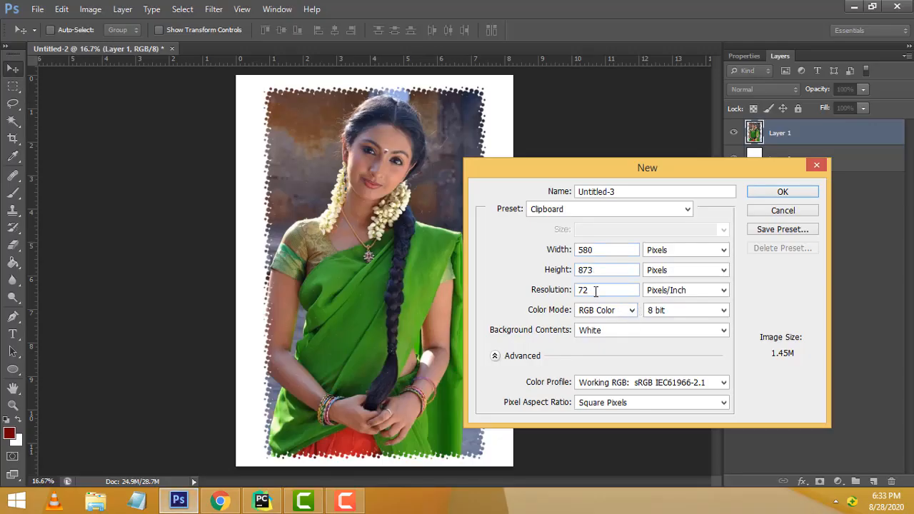
left_click(783, 193)
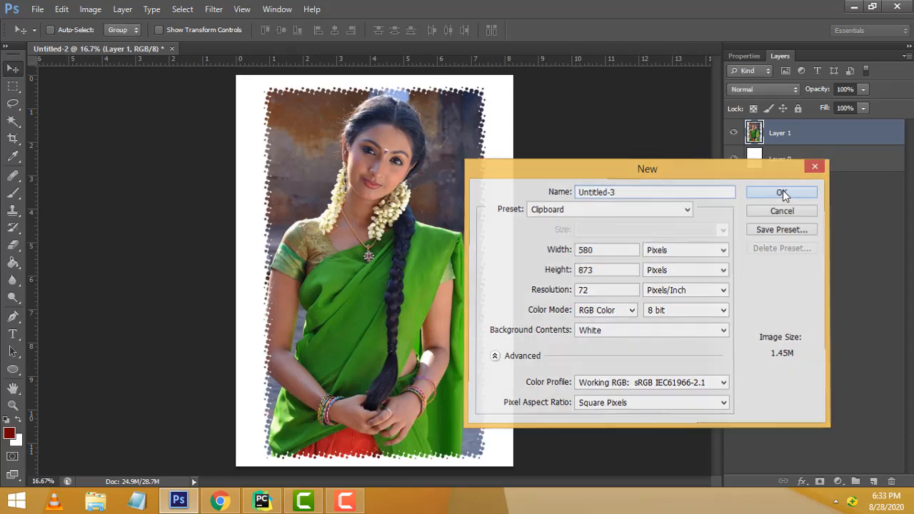
left_click(62, 9)
left_click(129, 114)
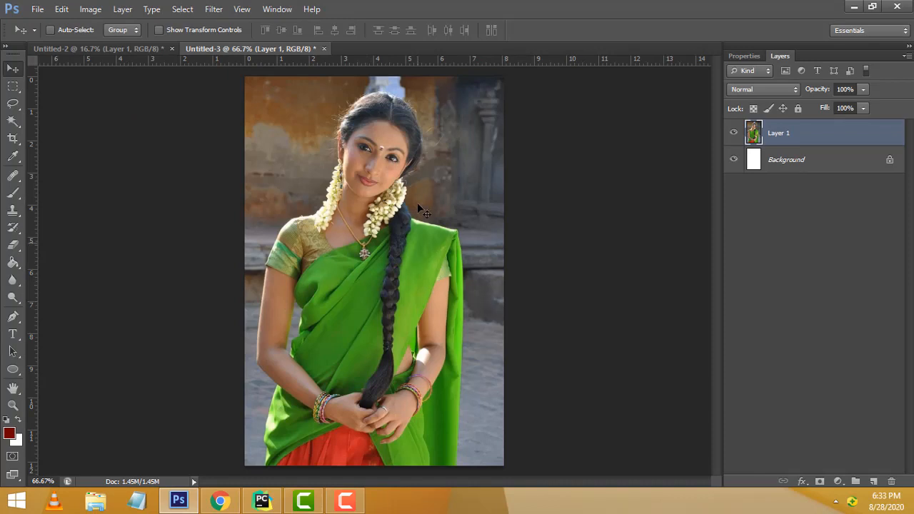
left_click(182, 9)
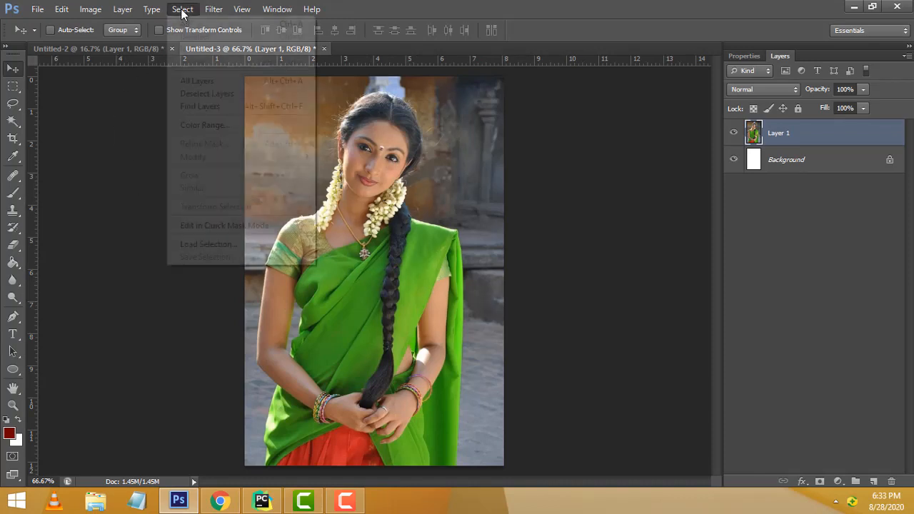
left_click(184, 23)
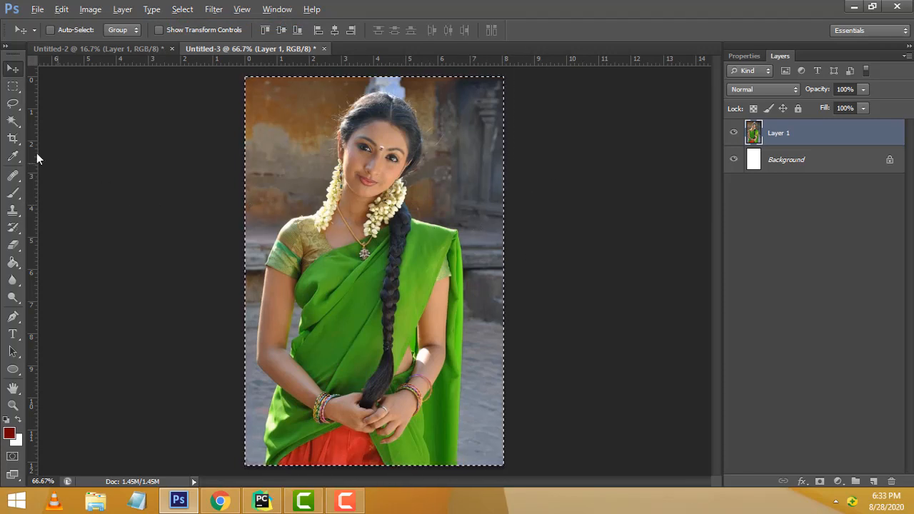
left_click(11, 87)
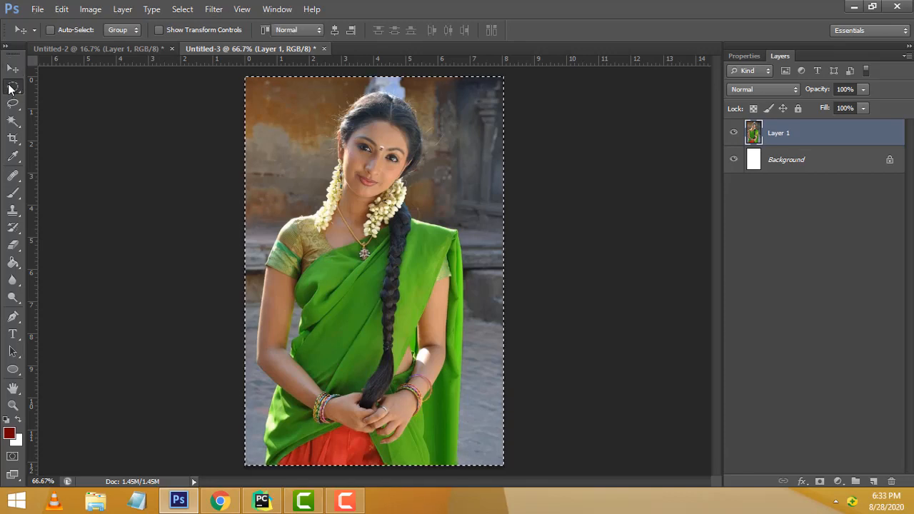
left_click(84, 85)
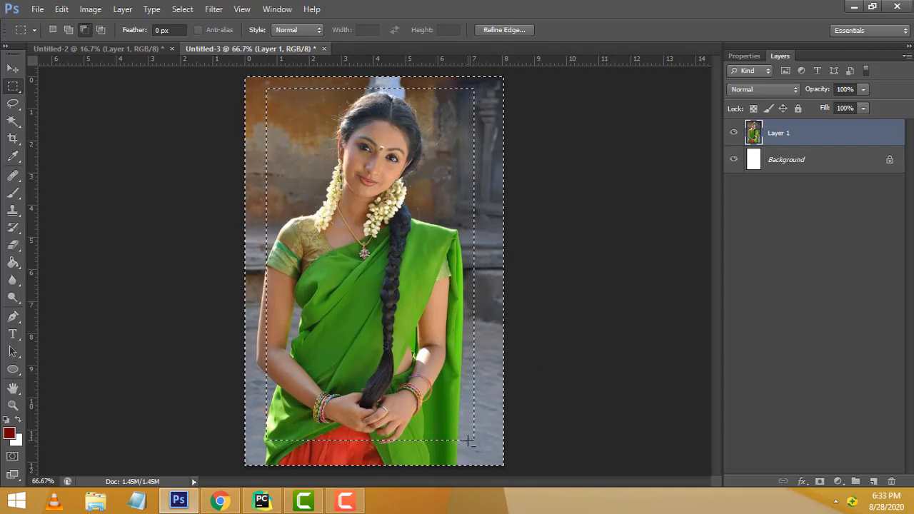
left_click(187, 9)
left_click(198, 33)
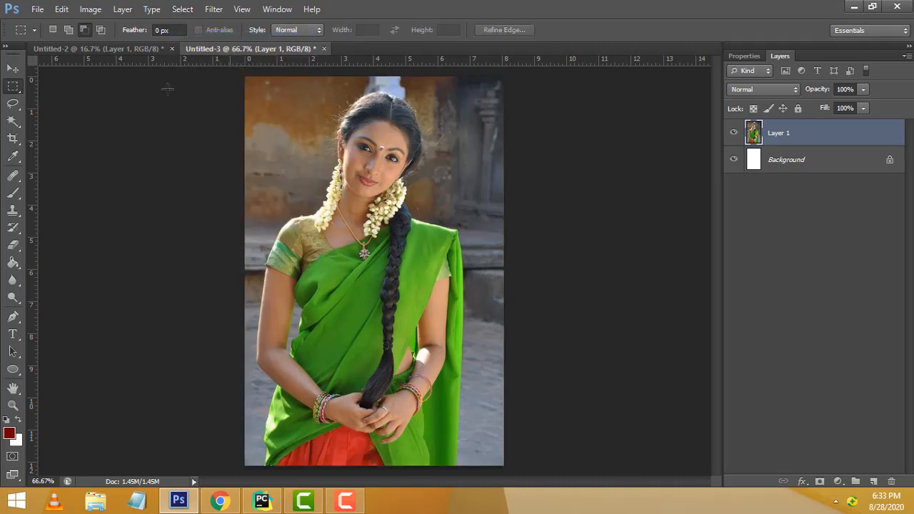
Select the whole photo, subtract an inner rectangle to leave a border selection, and enter Quick Mask mode.
left_click(182, 11)
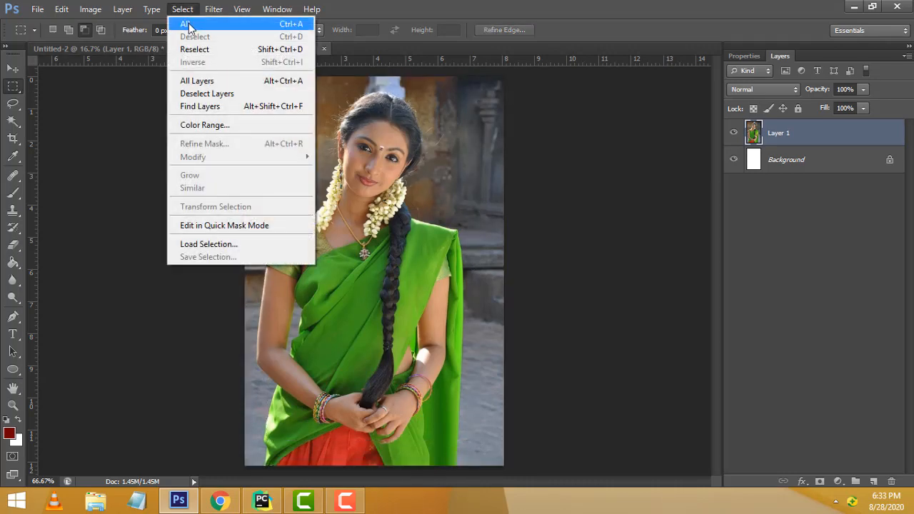
left_click(189, 26)
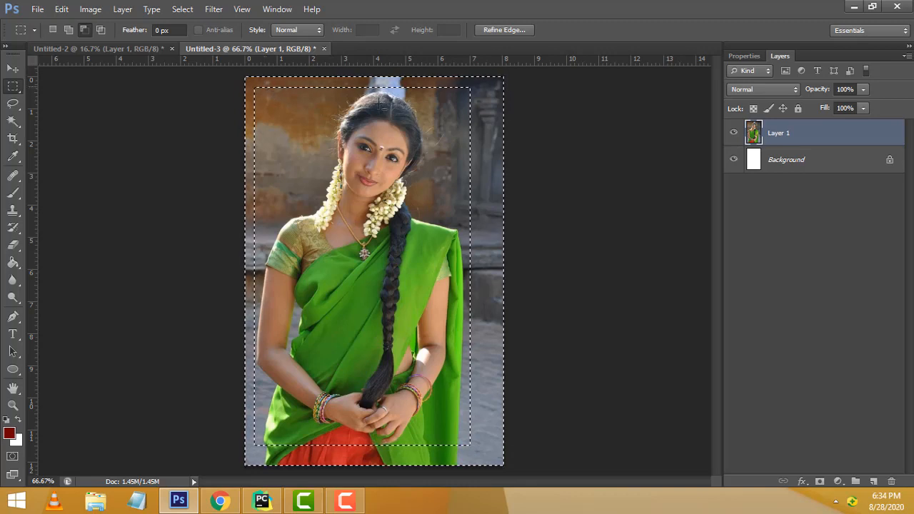
left_click(12, 459)
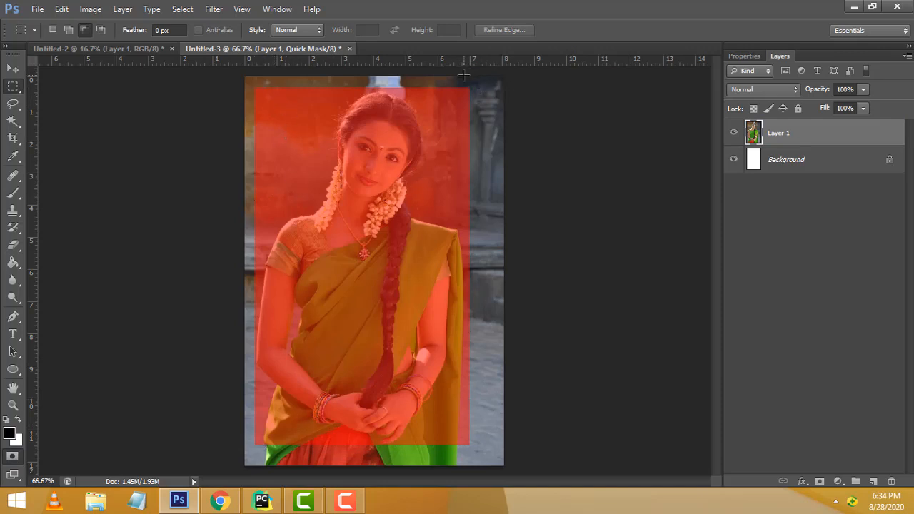
Apply the Color Halftone filter to the quick mask with a maximum radius of 8 pixels.
left_click(212, 10)
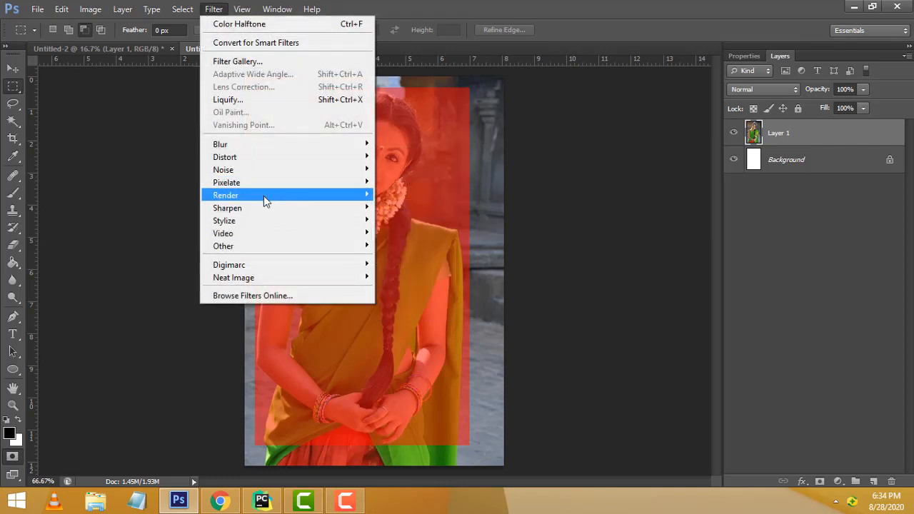
mouse_move(269, 212)
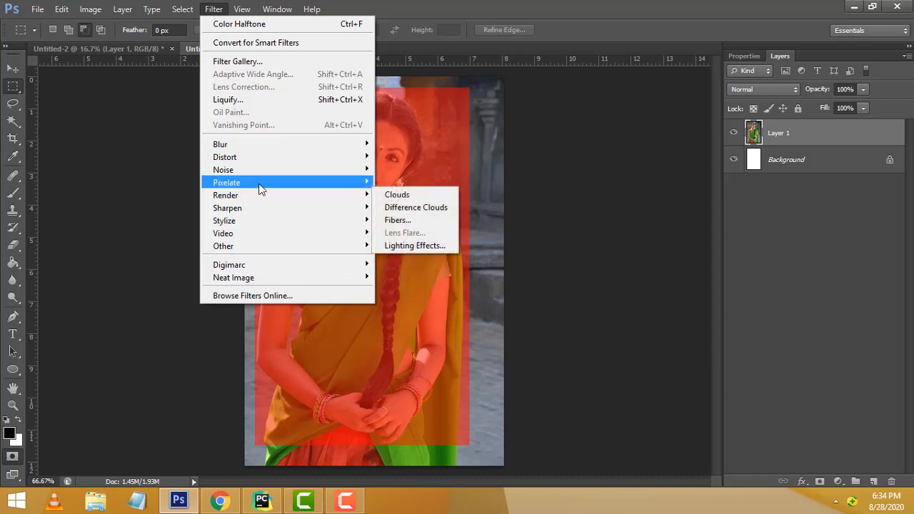
mouse_move(234, 184)
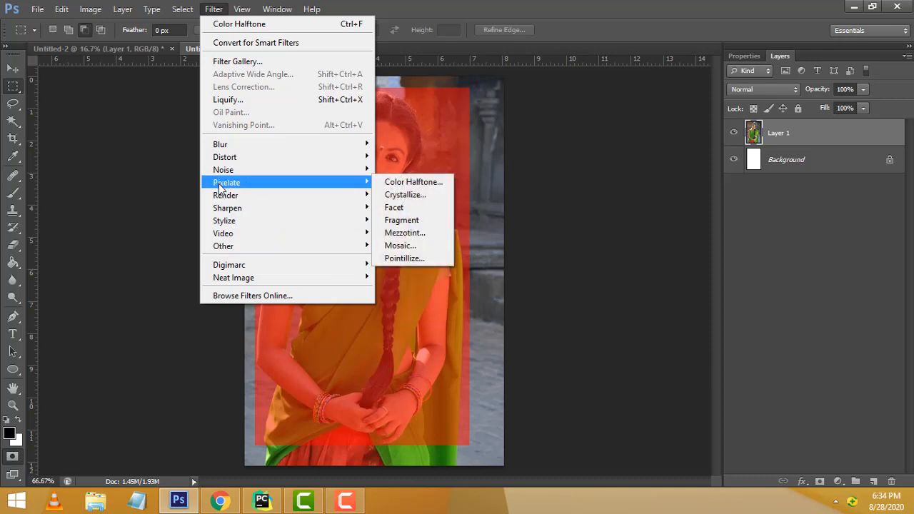
left_click(429, 184)
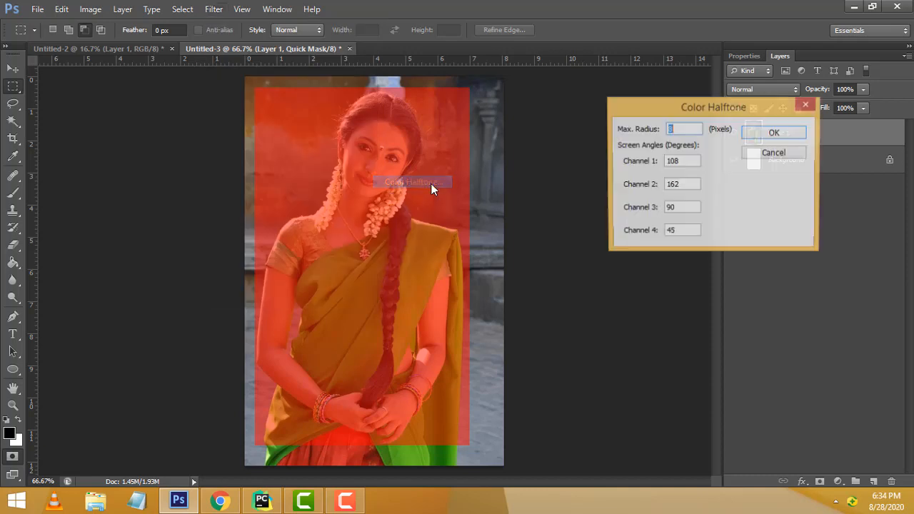
left_click(683, 132)
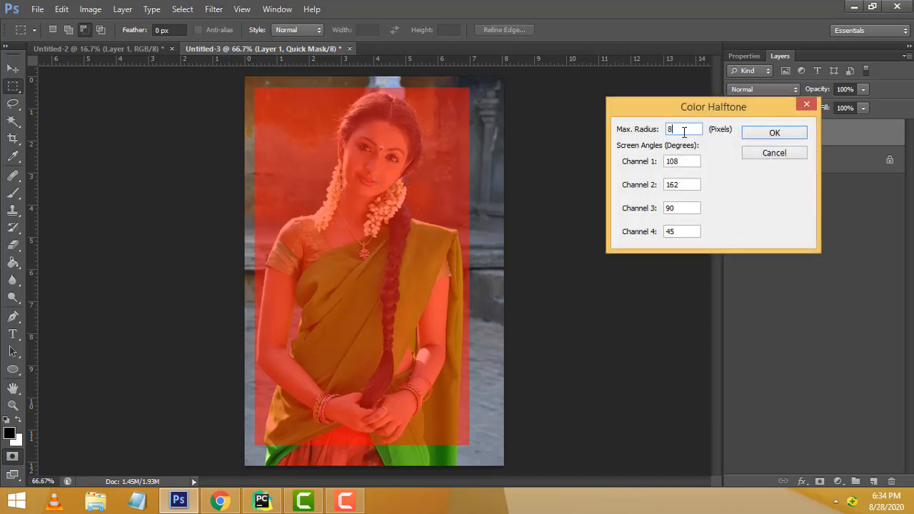
left_click(781, 133)
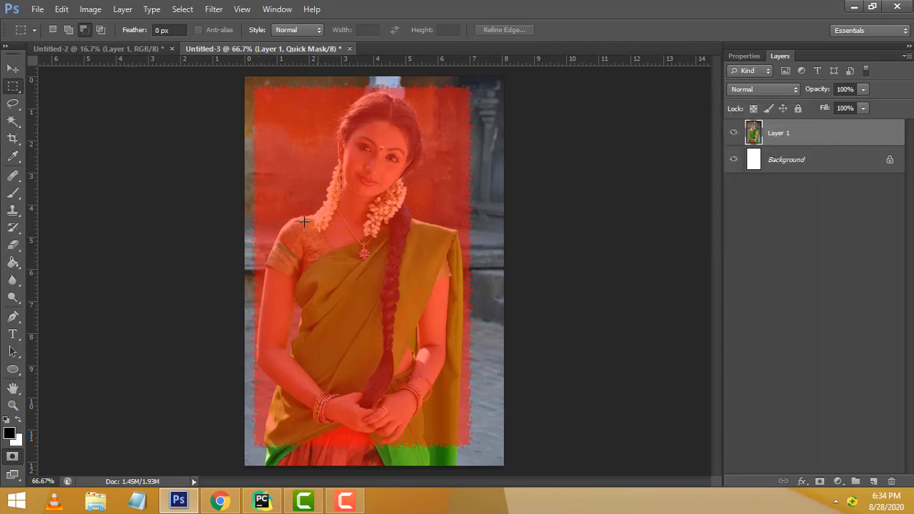
Exit Quick Mask mode and invert the selection so it covers the inside of the halftone-edged frame.
left_click(13, 458)
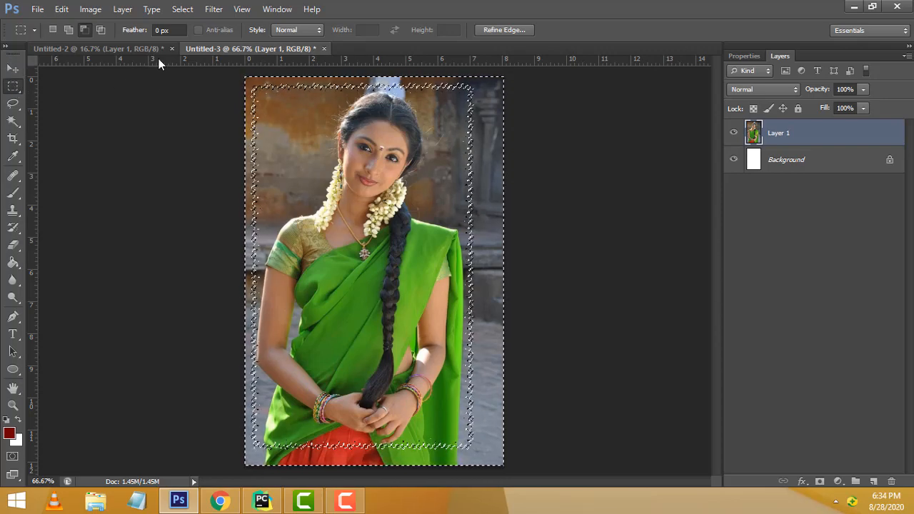
left_click(180, 10)
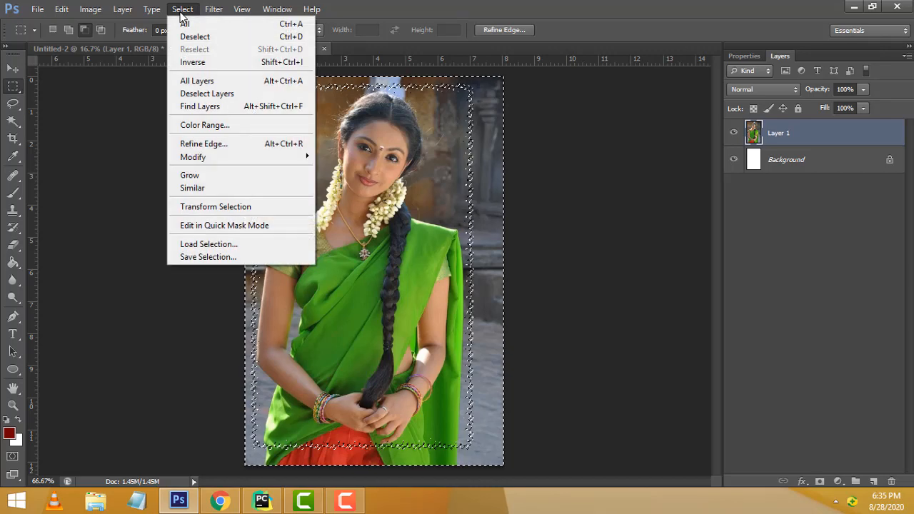
left_click(193, 62)
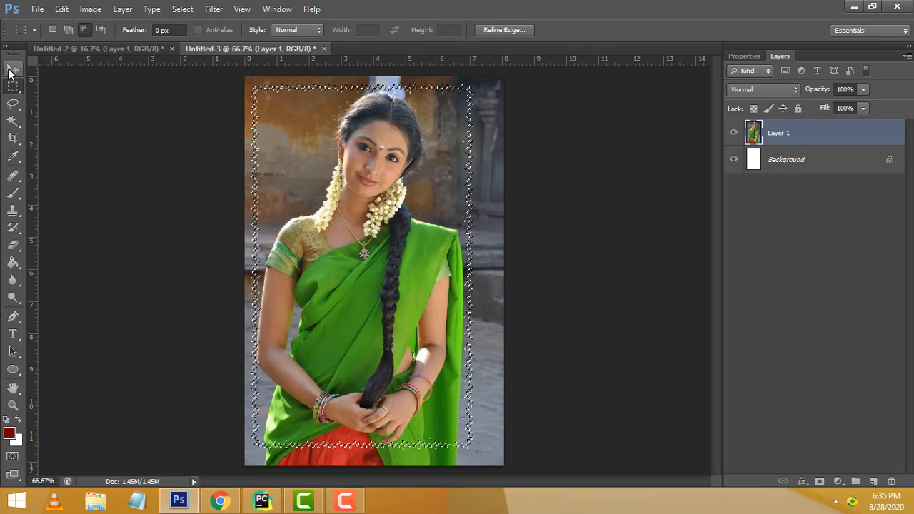
Create a new A4 document from the International Paper preset, 210 × 297 mm at 300 pixels/inch with a white background.
left_click(37, 9)
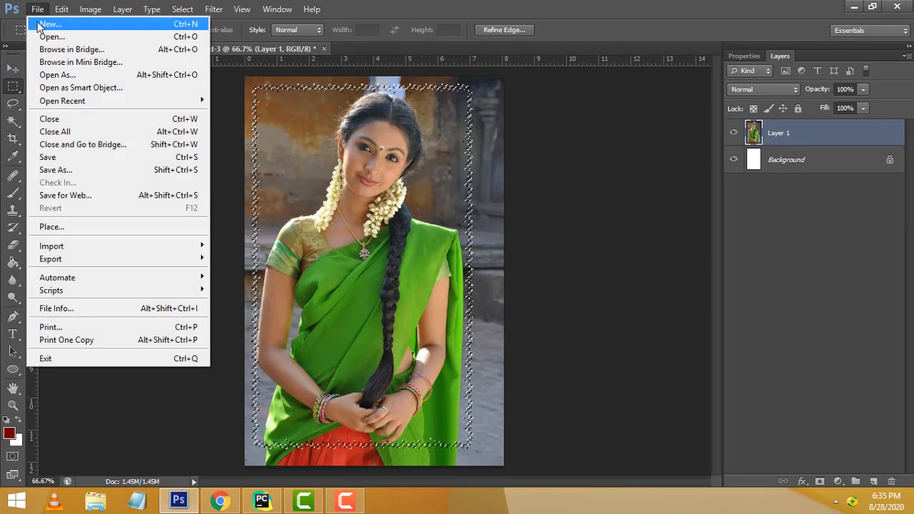
left_click(41, 25)
left_click(652, 207)
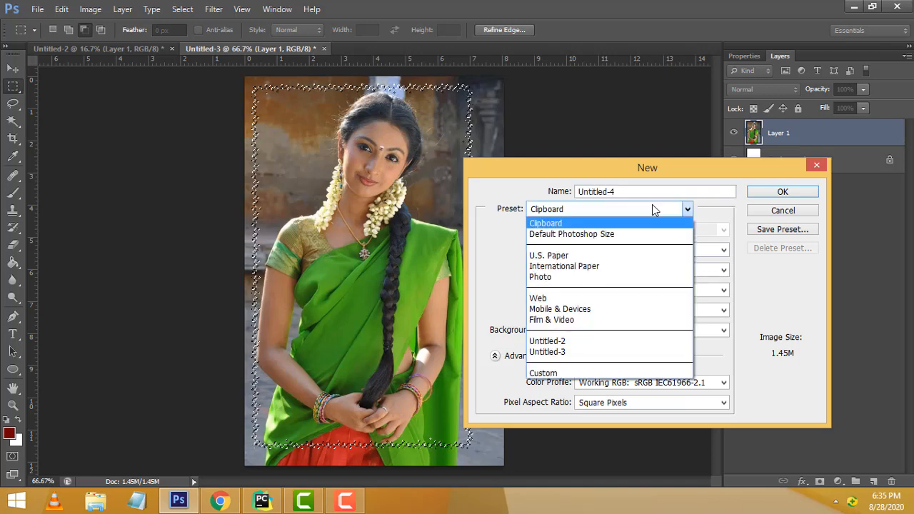
left_click(586, 266)
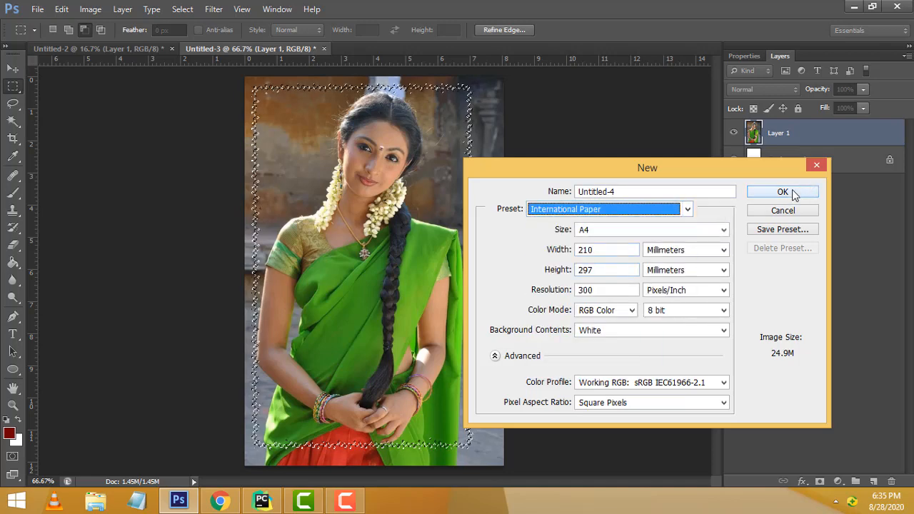
left_click(784, 192)
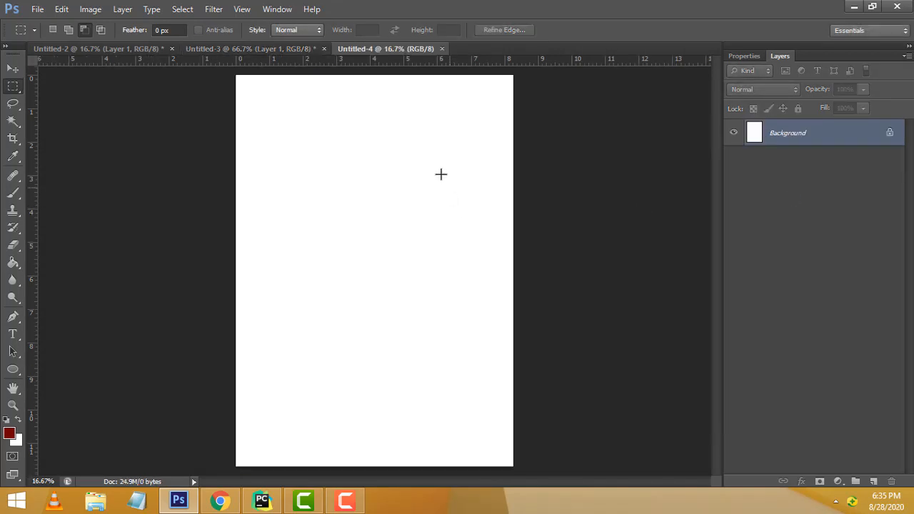
Rotate the blank A4 canvas 90° clockwise to landscape orientation.
left_click(91, 10)
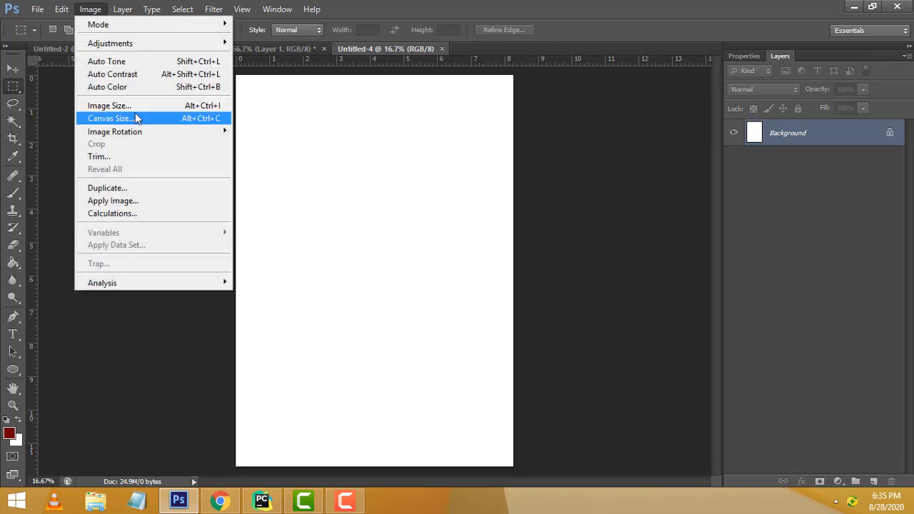
mouse_move(132, 131)
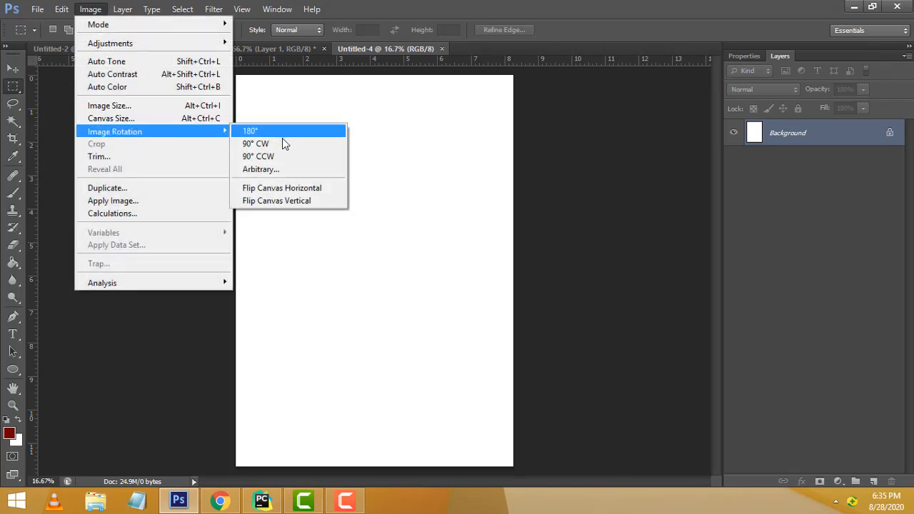
left_click(283, 144)
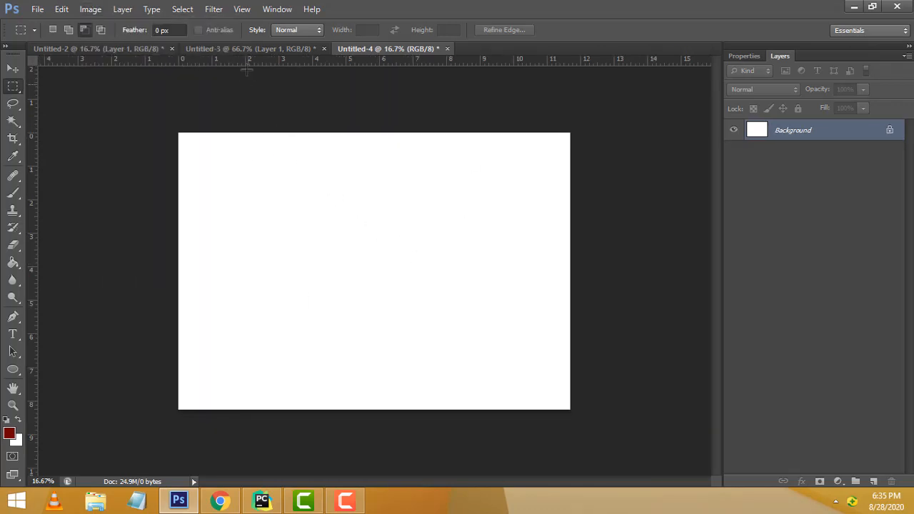
Move the selected halftone-edged photo area from Untitled-3 onto the landscape A4 page and close the source document without saving.
left_click(233, 50)
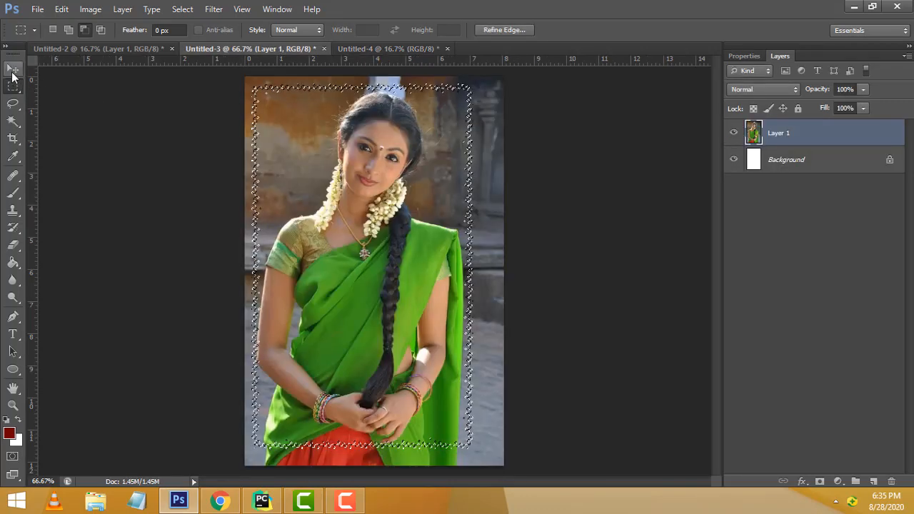
left_click(13, 72)
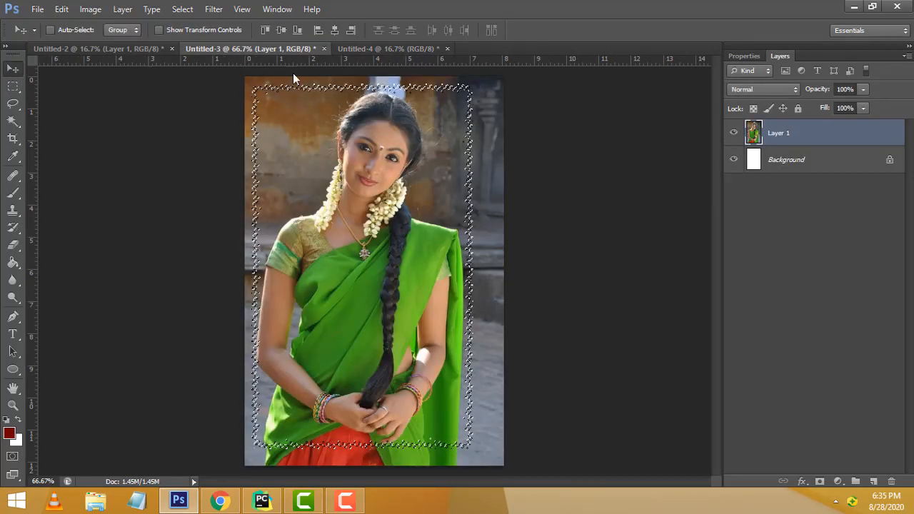
left_click_drag(293, 48, 567, 167)
left_click_drag(571, 285, 239, 204)
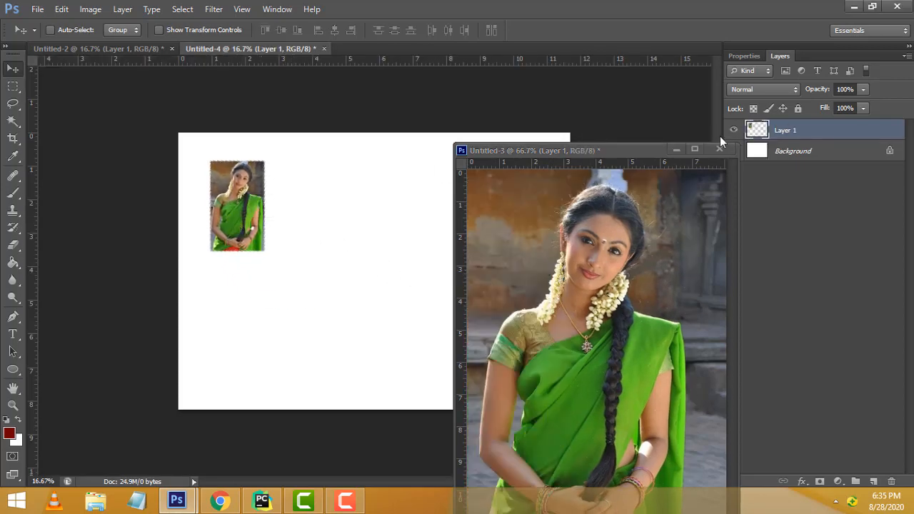
left_click(718, 148)
left_click(461, 197)
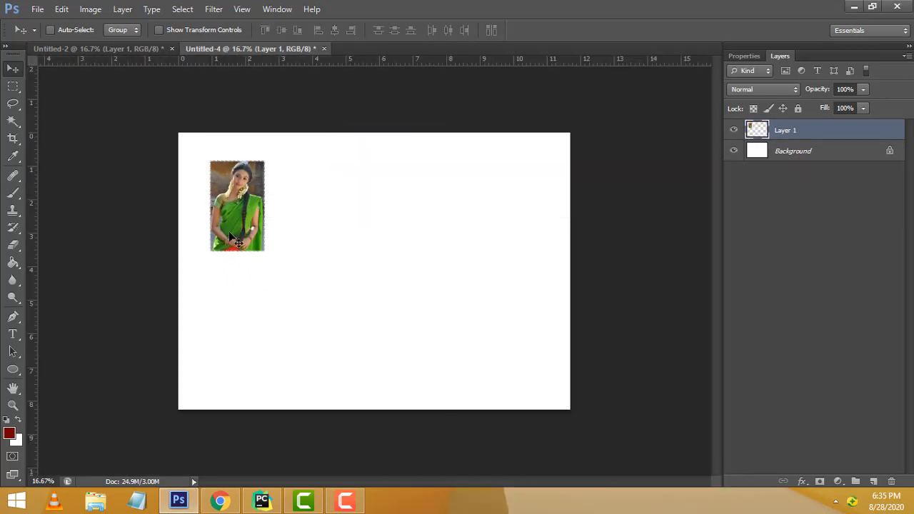
Scale the photo with Free Transform to about 291%, filling nearly the full height of the page's left side.
left_click(57, 9)
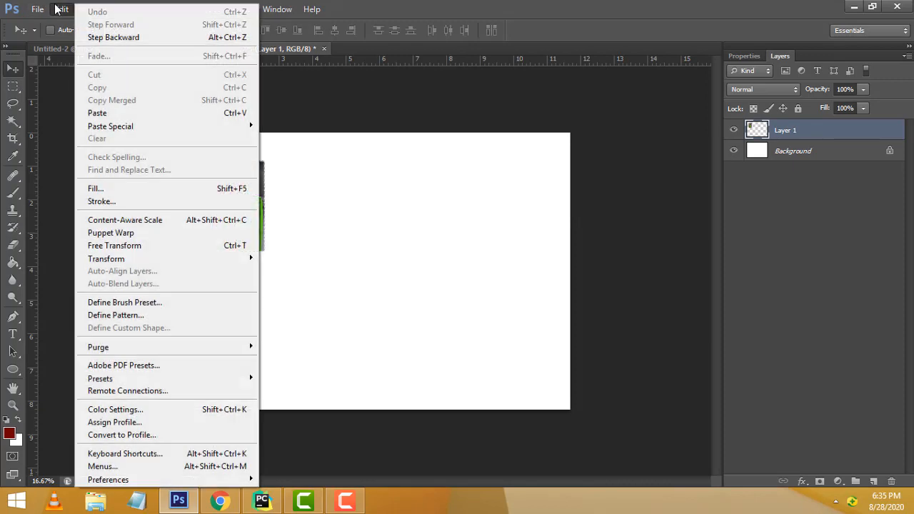
left_click(194, 245)
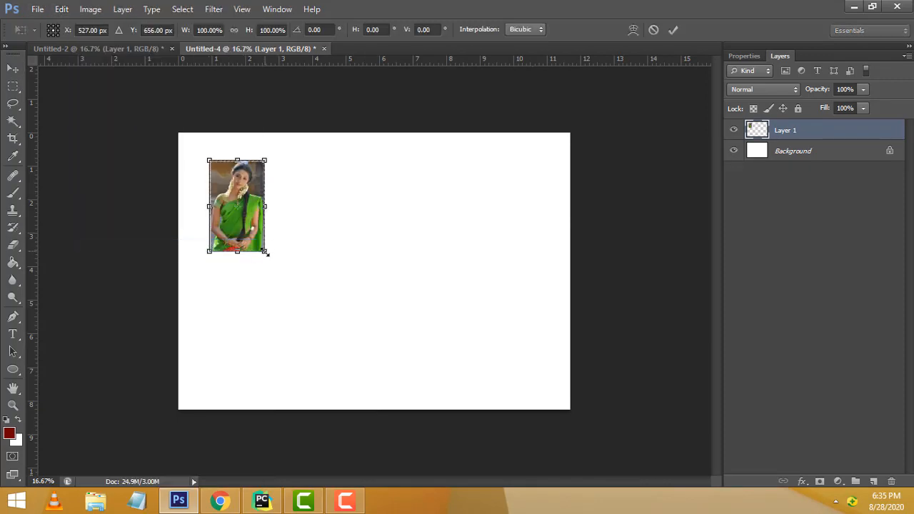
left_click_drag(206, 254, 190, 286)
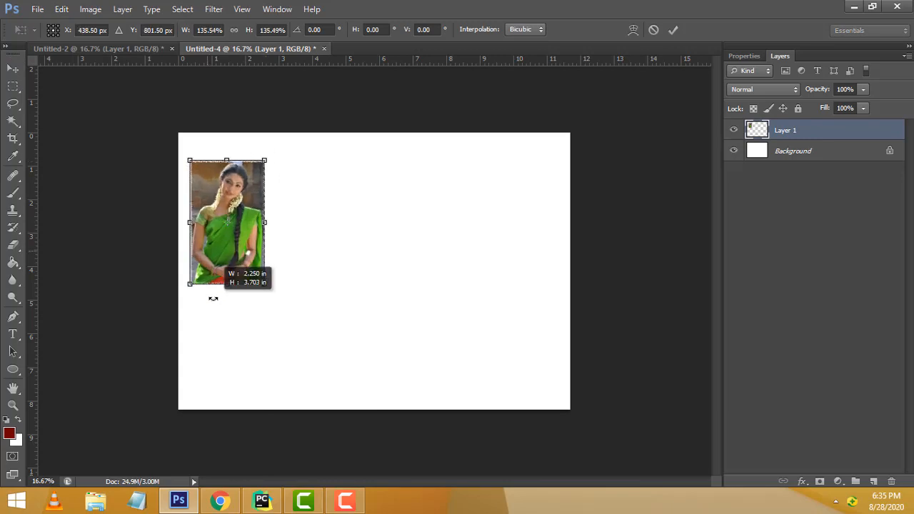
left_click_drag(266, 286, 330, 391)
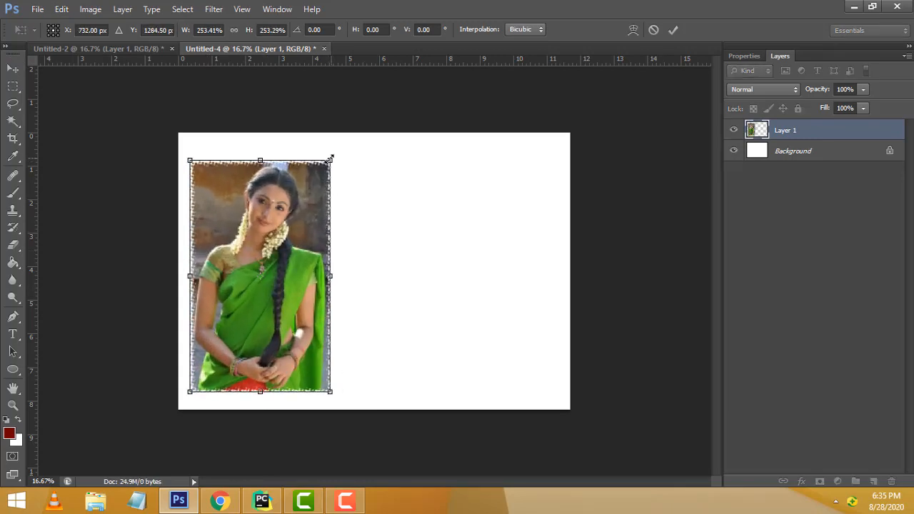
left_click_drag(330, 158, 358, 149)
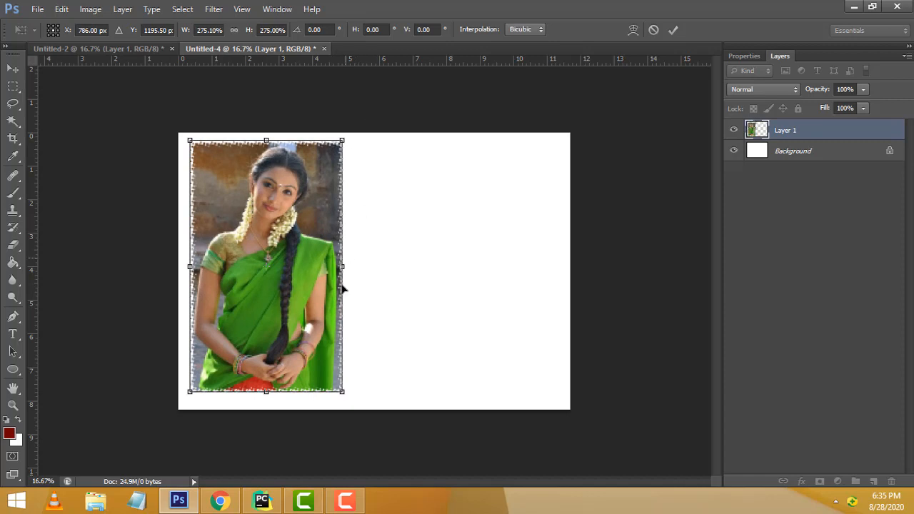
left_click_drag(343, 391, 358, 402)
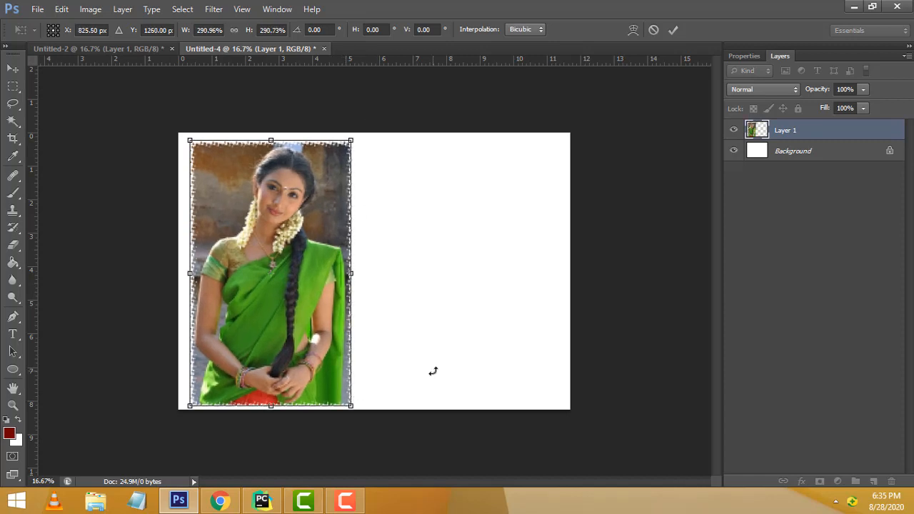
key("Return")
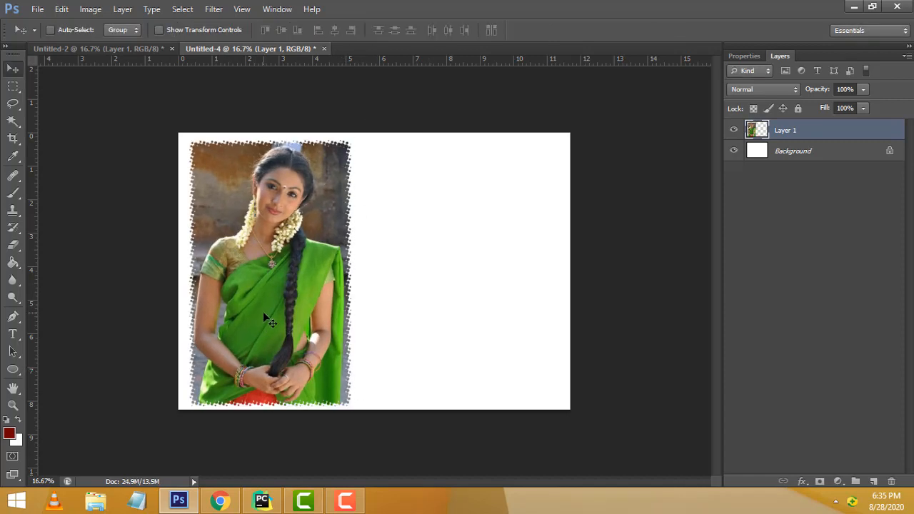
Nudge the enlarged photo slightly up and to the left on the A4 page.
key("Up")
key("Up")
key("Up")
key("Up")
key("Left")
key("Left")
key("Left")
key("Left")
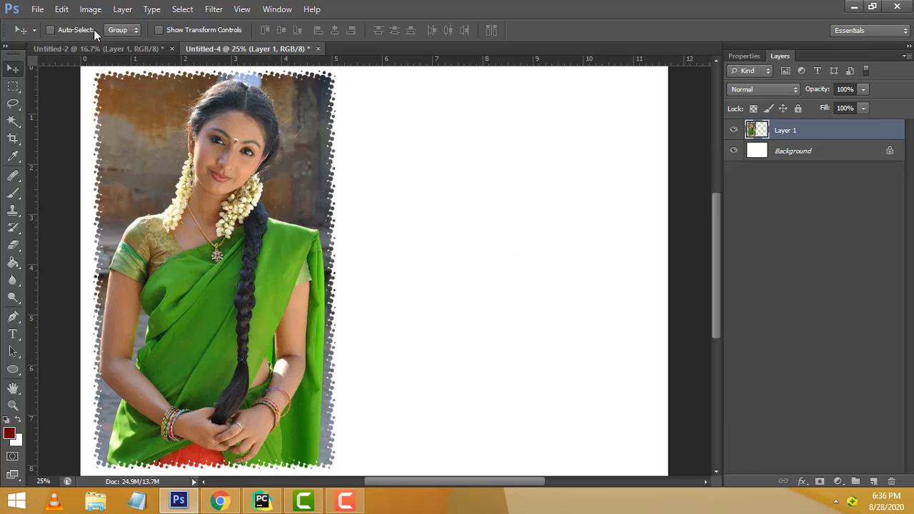
Apply a Hue/Saturation adjustment to the photo layer with hue -10, saturation -11 and lightness -8.
left_click(90, 8)
mouse_move(104, 46)
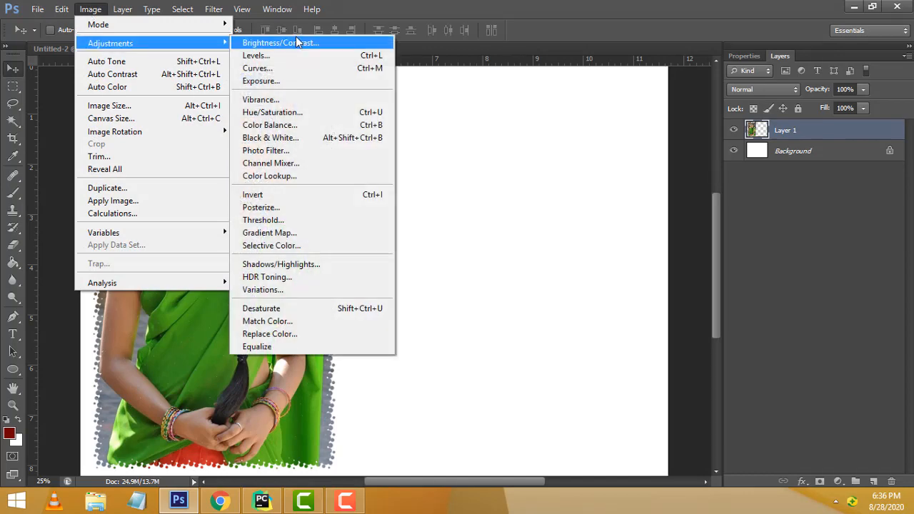
left_click(287, 113)
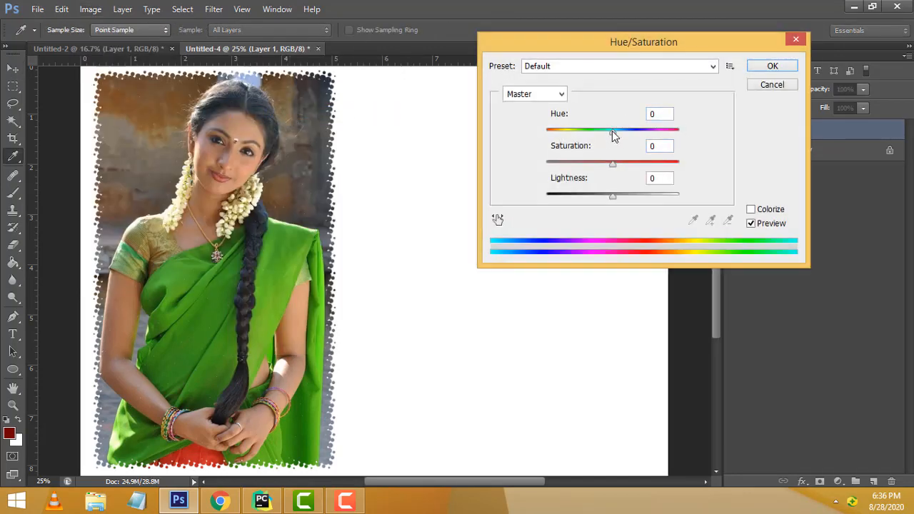
left_click_drag(612, 132, 604, 133)
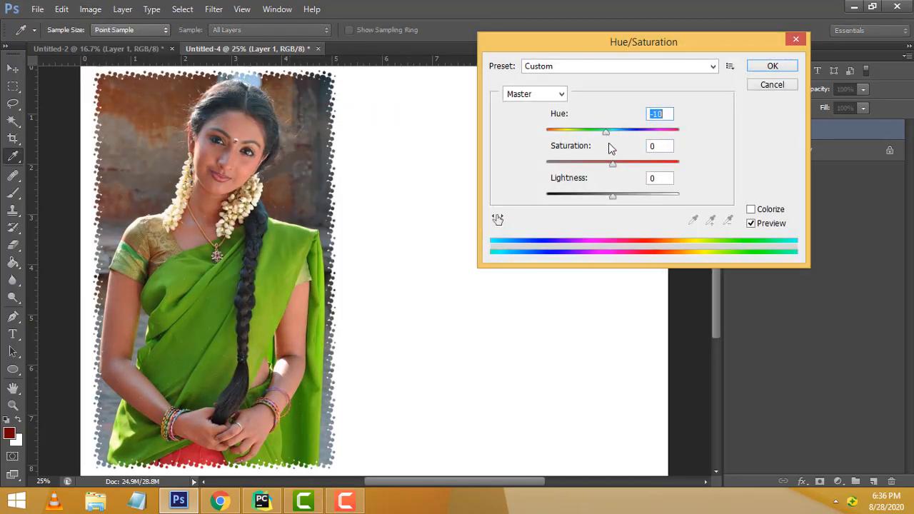
left_click_drag(612, 163, 604, 163)
left_click_drag(612, 195, 608, 199)
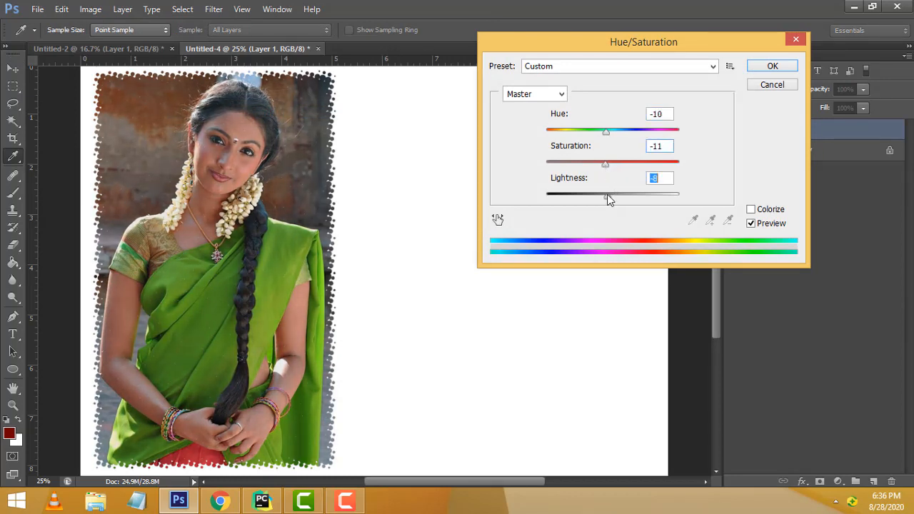
left_click(772, 66)
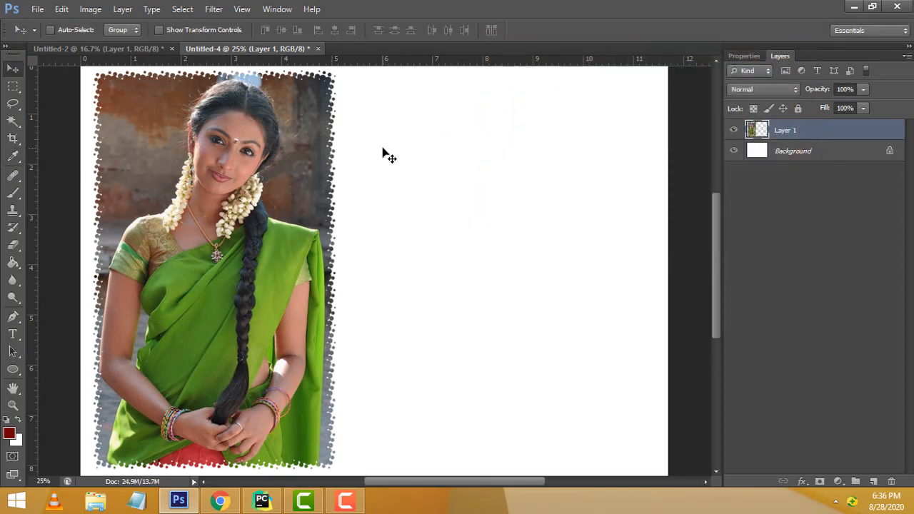
Darken the photo layer's midtones with a Levels adjustment, setting the RGB midtone input to 0.84.
left_click(92, 10)
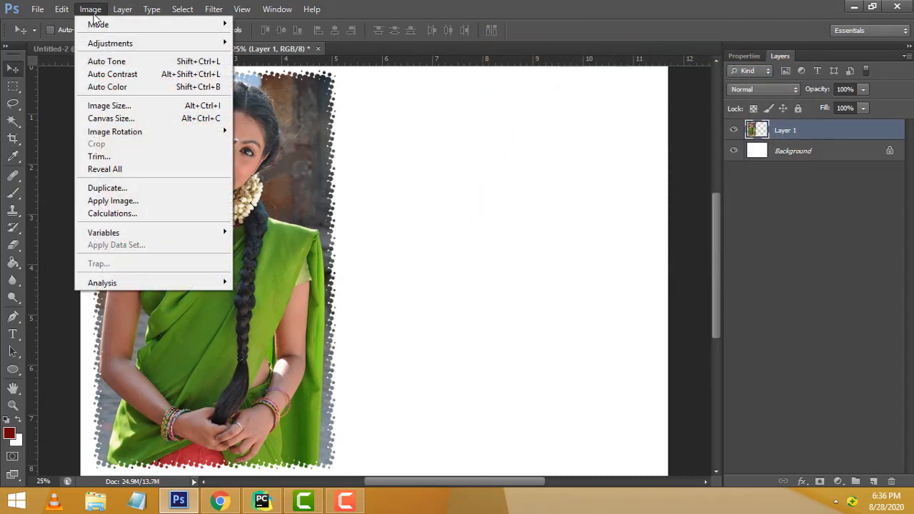
mouse_move(107, 42)
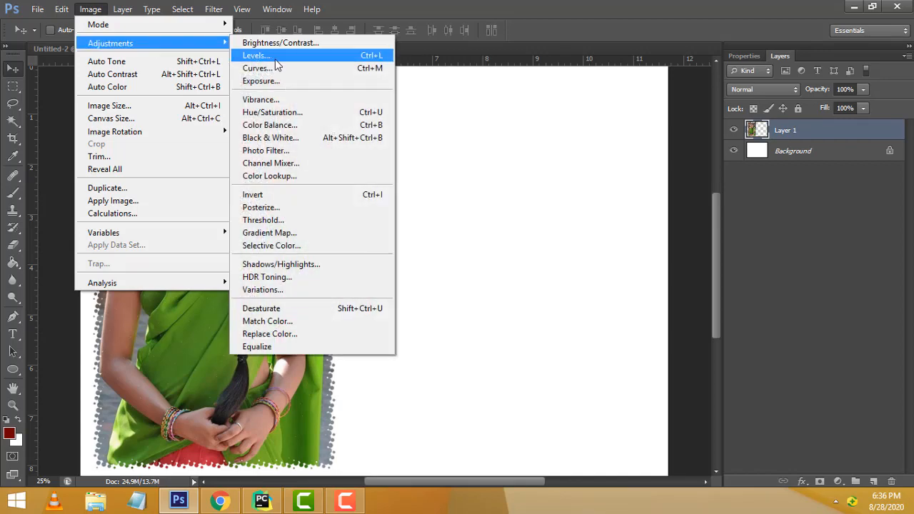
left_click(275, 59)
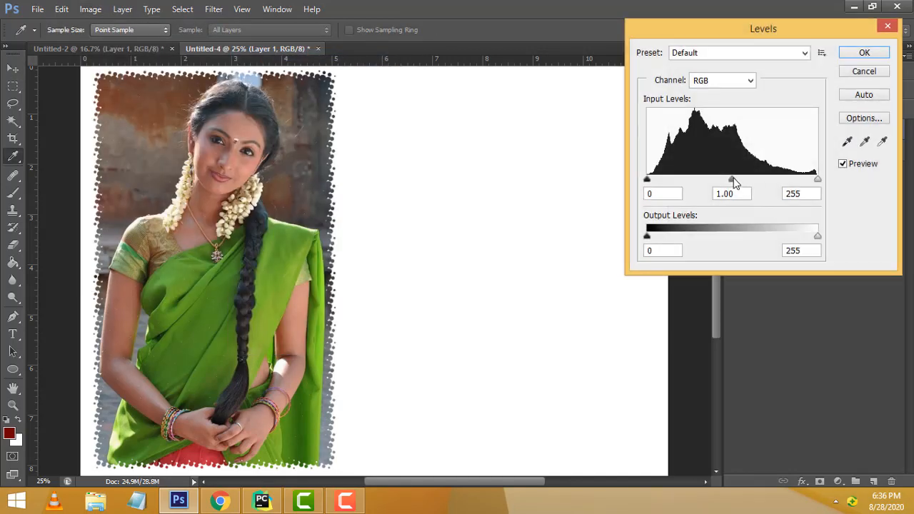
left_click_drag(731, 179, 741, 179)
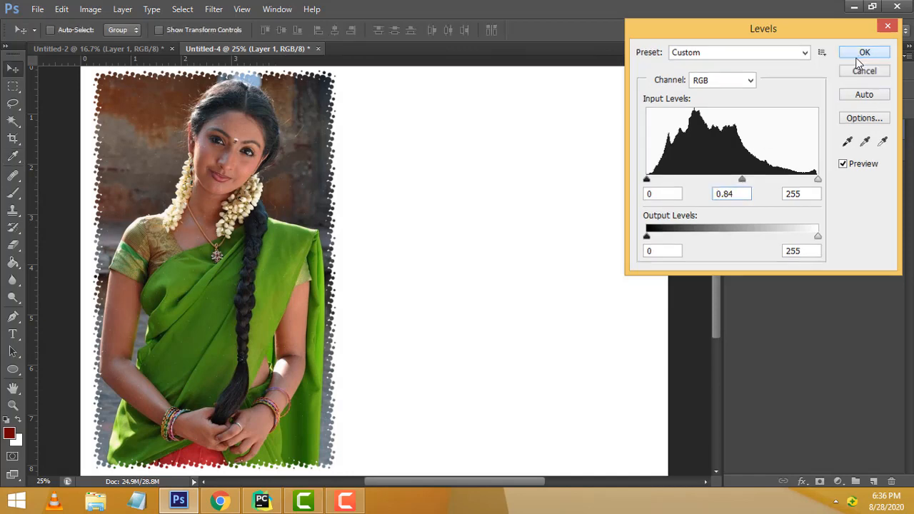
left_click(860, 57)
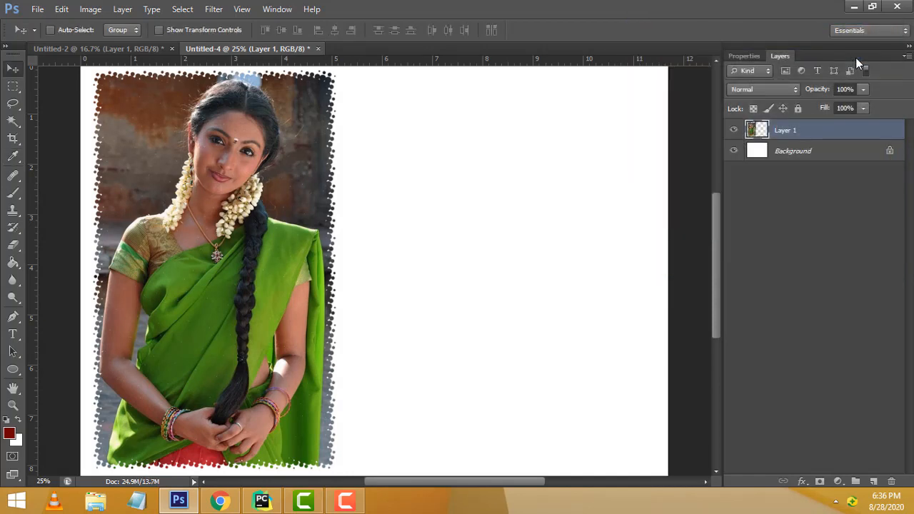